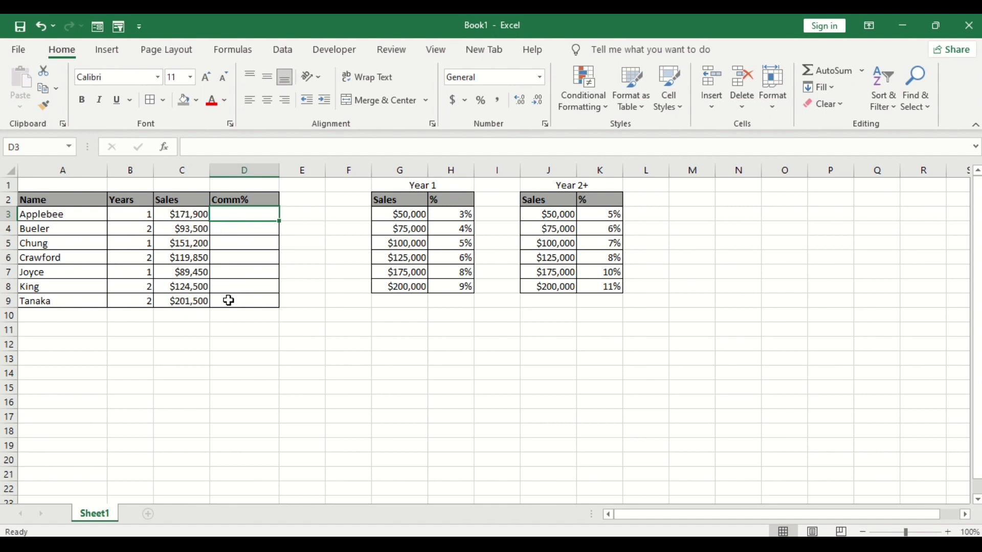
- Review the Year 1 and Year 2+ rate tables and the Sales figures in column C
double_click(244, 215)
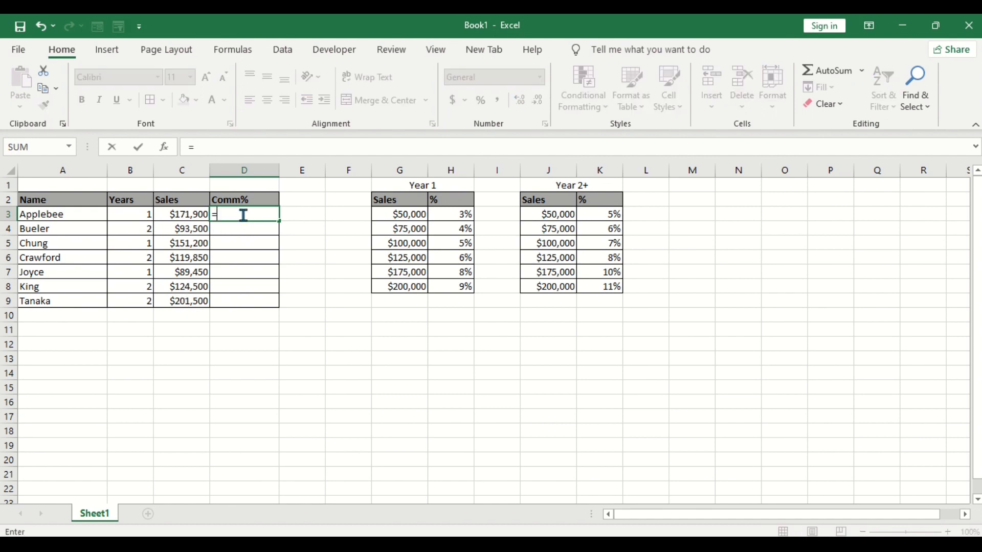
click(304, 220)
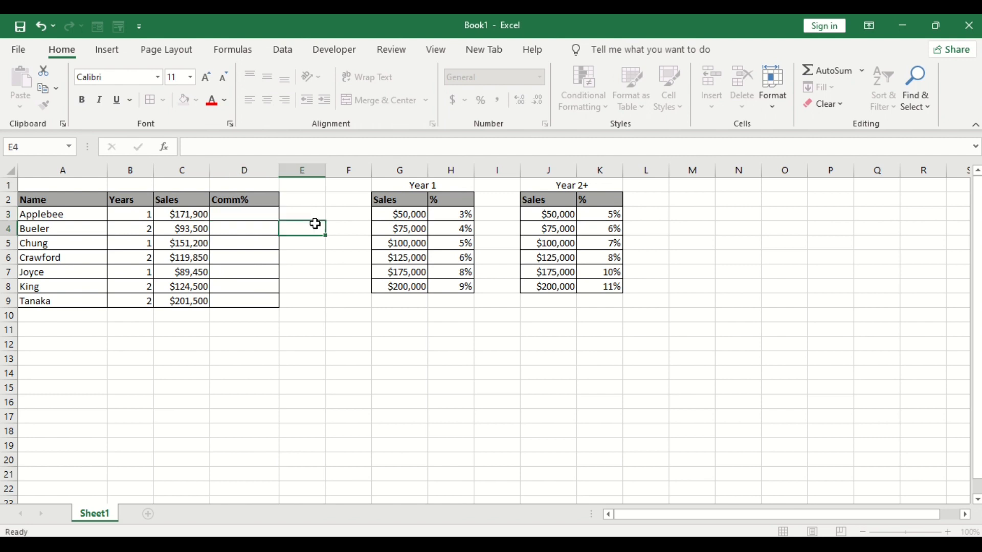
drag(396, 213, 464, 286)
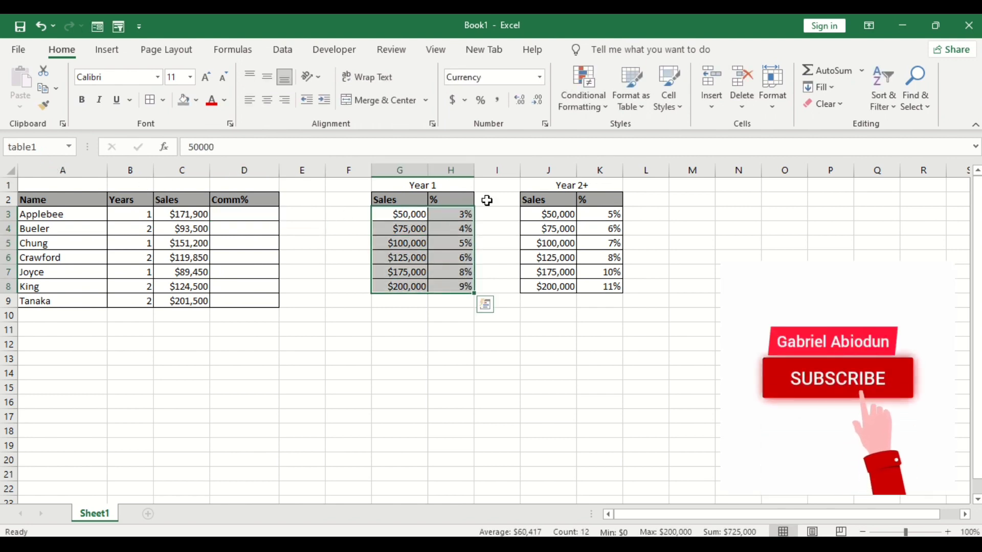
drag(531, 213, 620, 285)
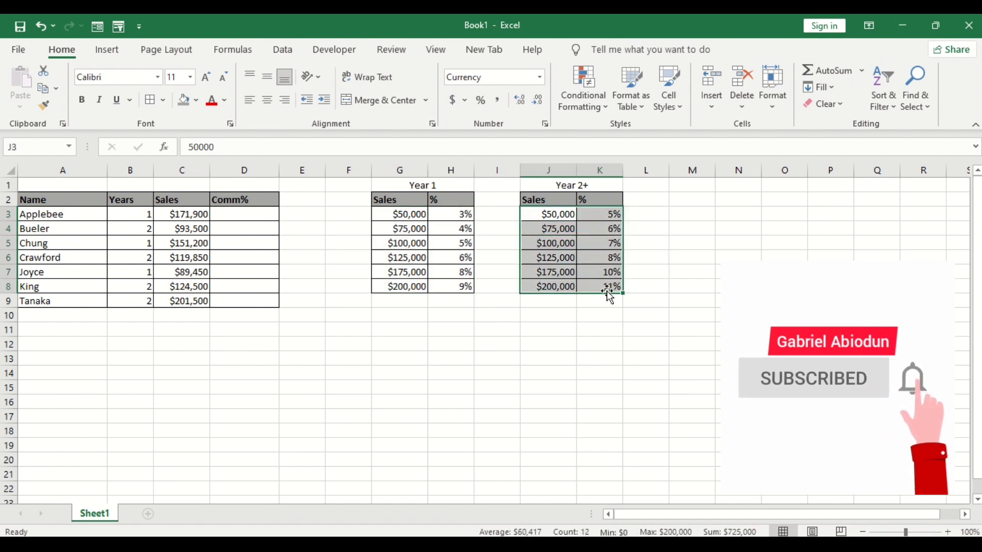
drag(185, 214, 183, 298)
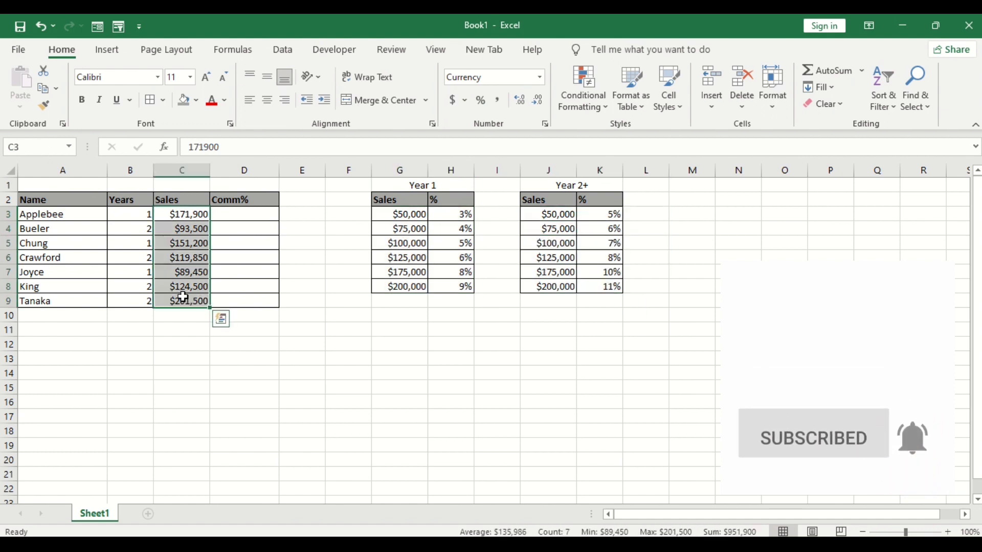
- In D3, start the formula =VLOOKUP(C3,IF( with the C3 sales as lookup value
click(237, 212)
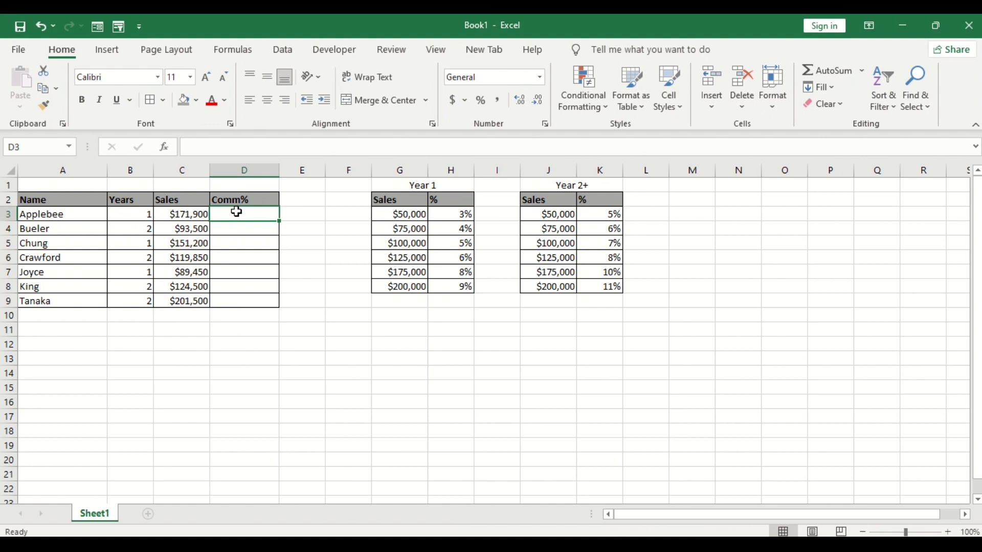
text(=vlo)
key(Tab)
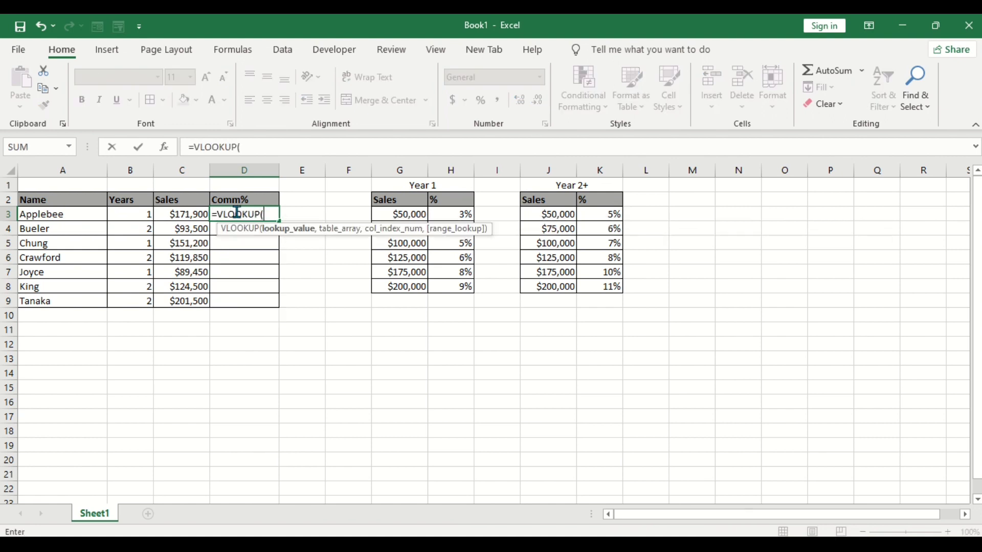
click(145, 217)
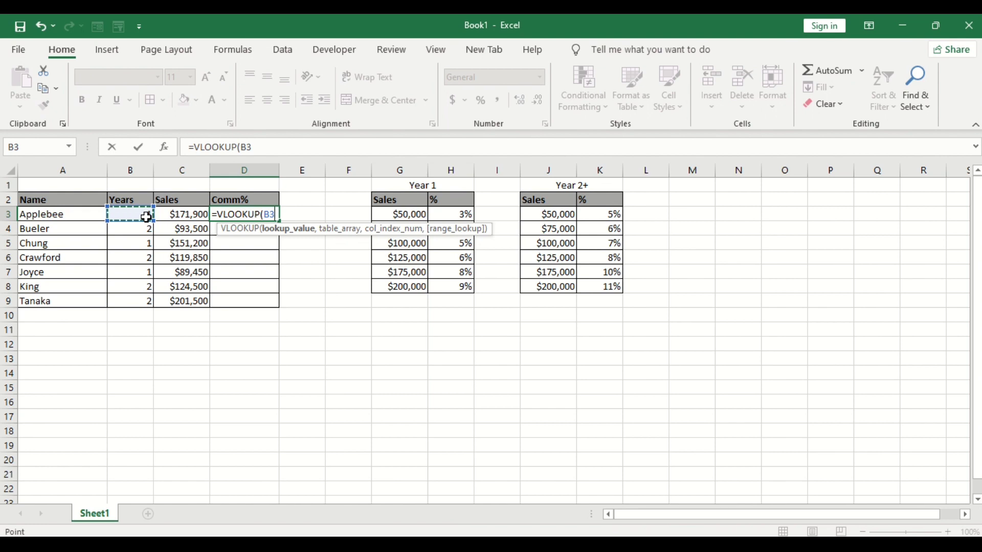
text(,)
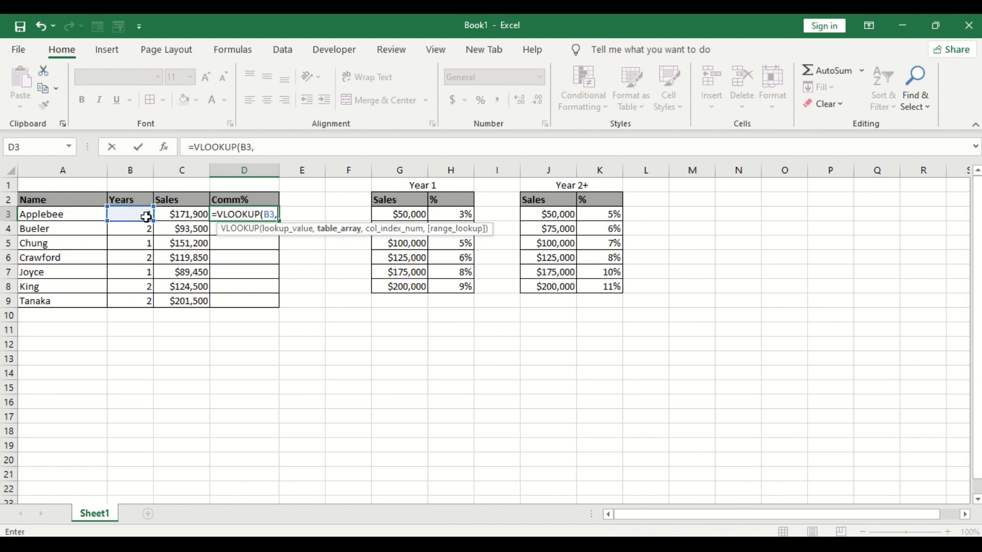
key(BackSpace)
key(BackSpace)
key(BackSpace)
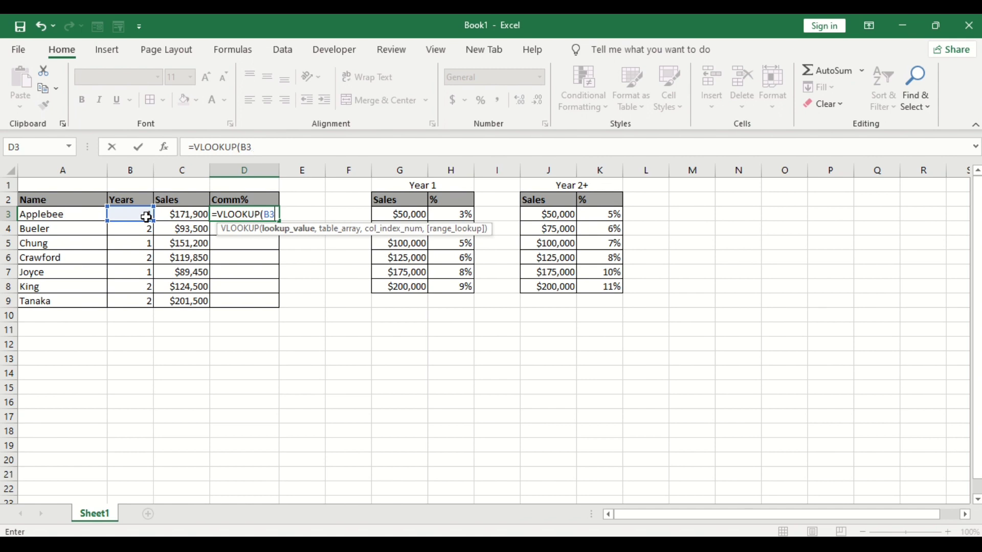
click(171, 216)
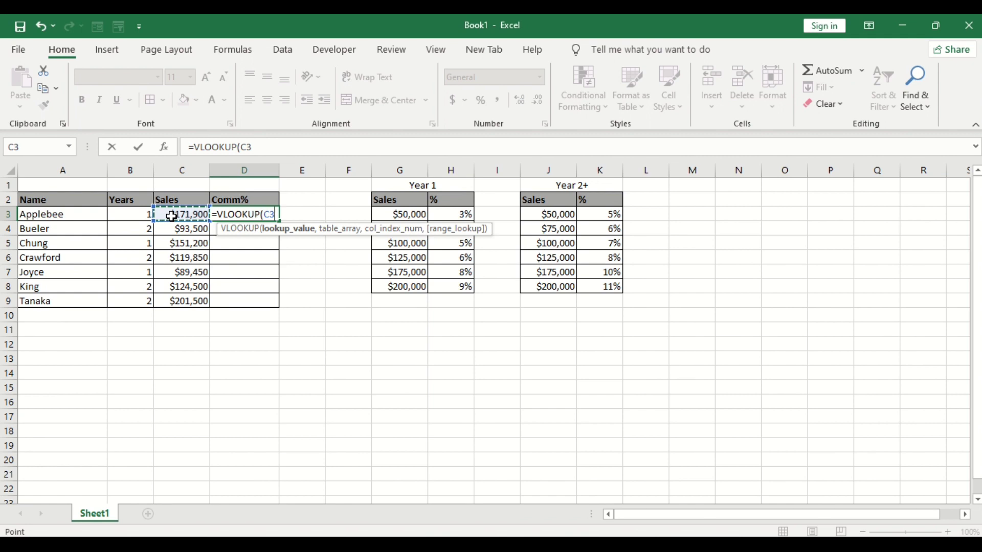
text(,)
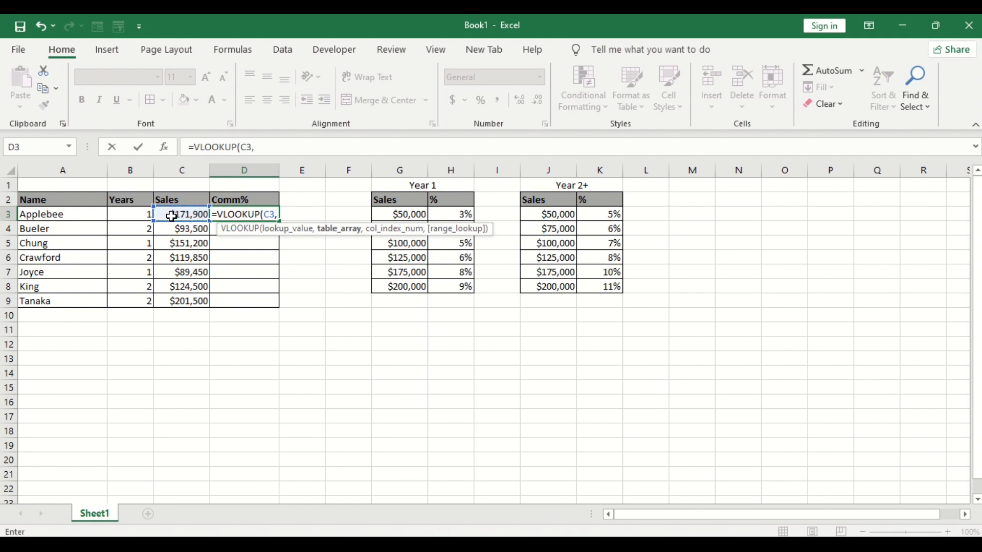
text(if)
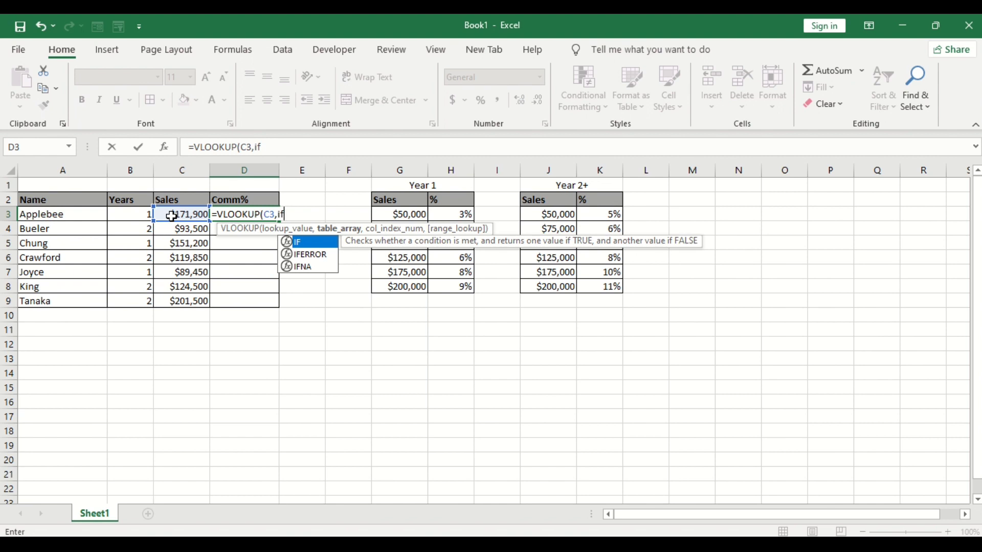
key(BackSpace)
key(BackSpace)
key(BackSpace)
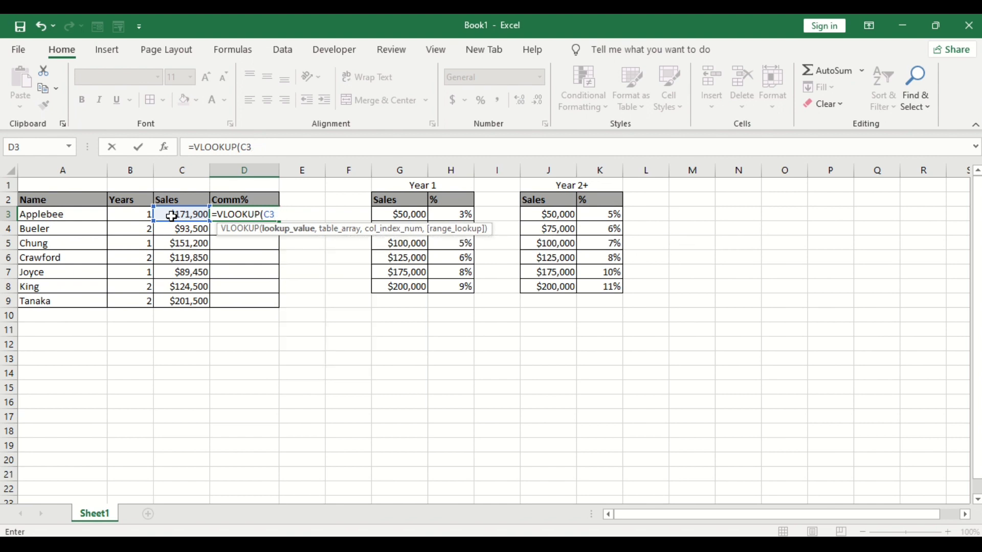
text(,)
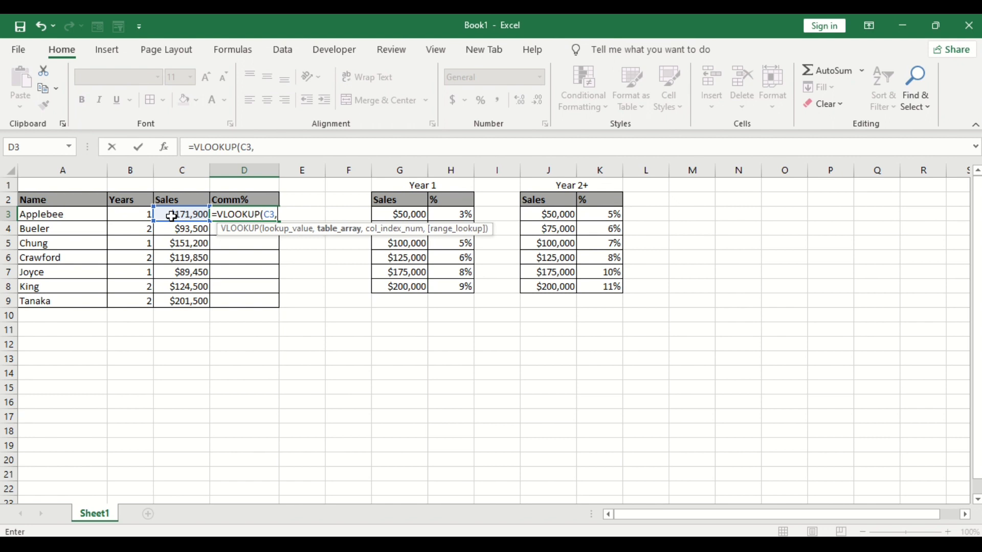
text(if)
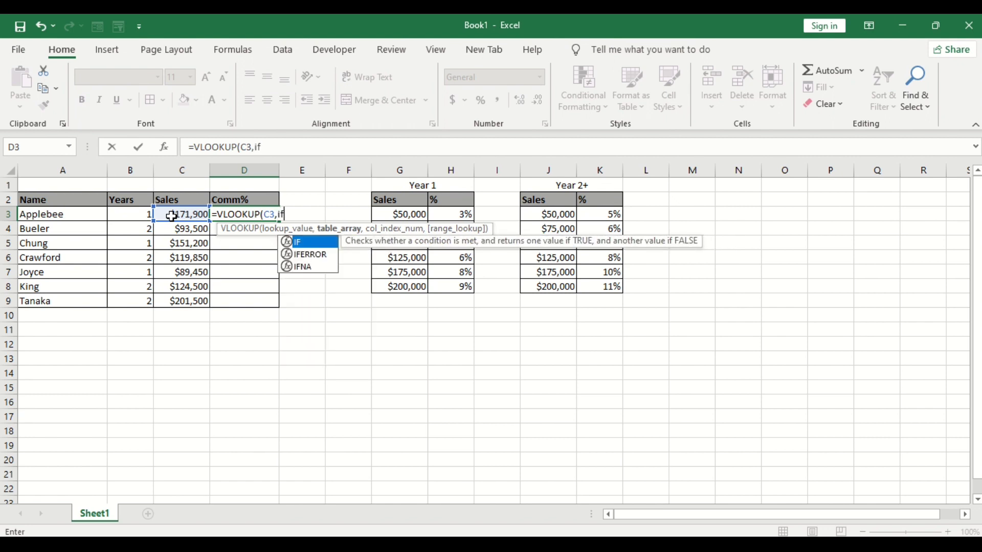
key(Tab)
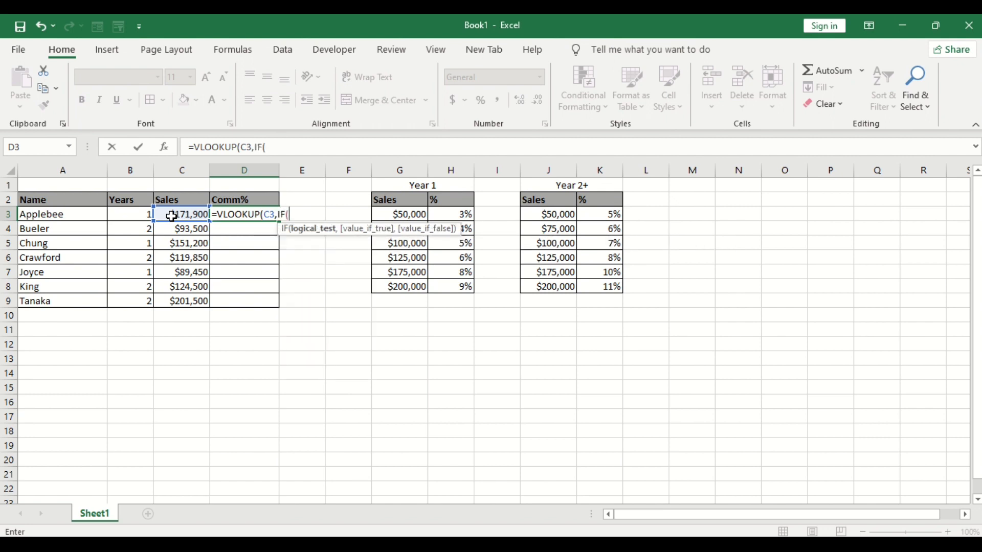
- Add the test B3<2 to the nested IF and begin typing the table name
click(135, 216)
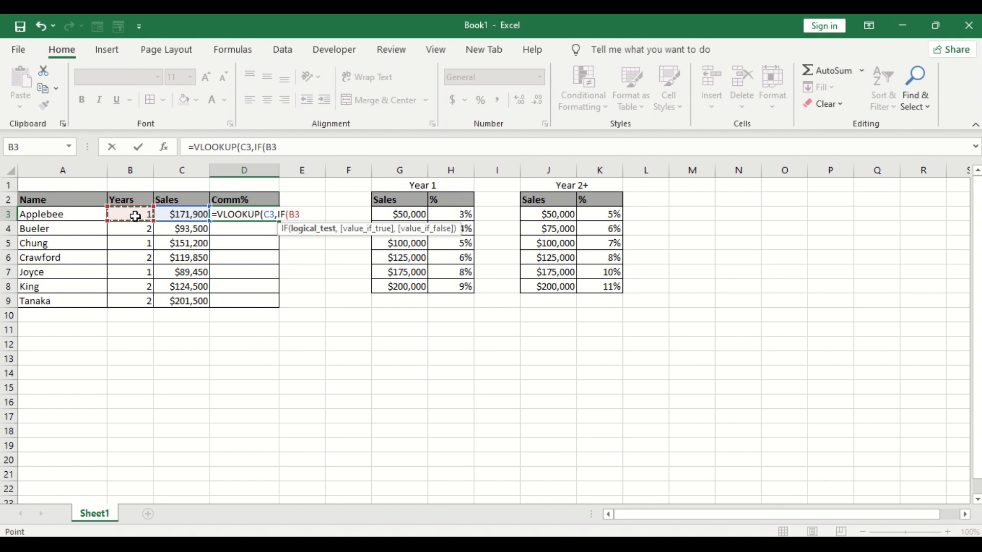
text(<2)
text(,)
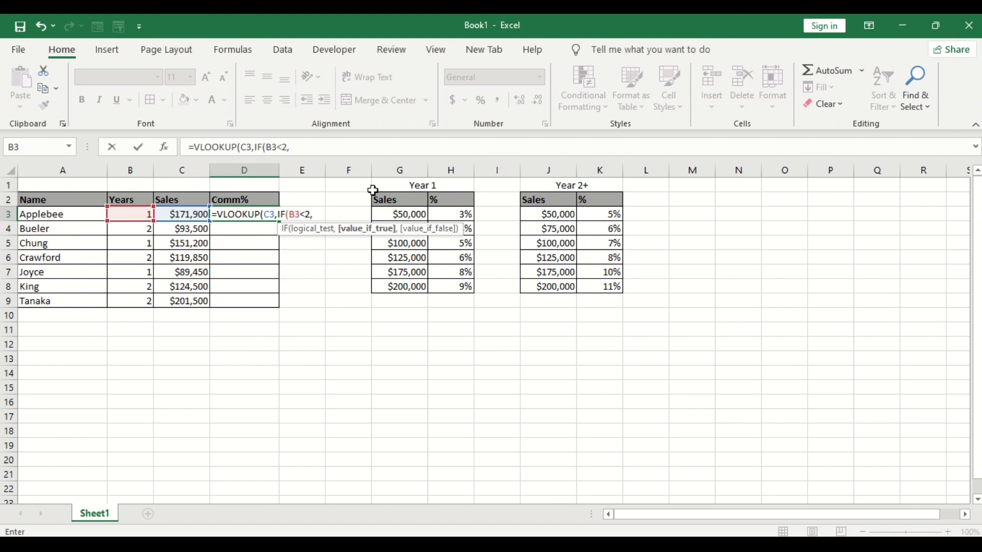
text(table)
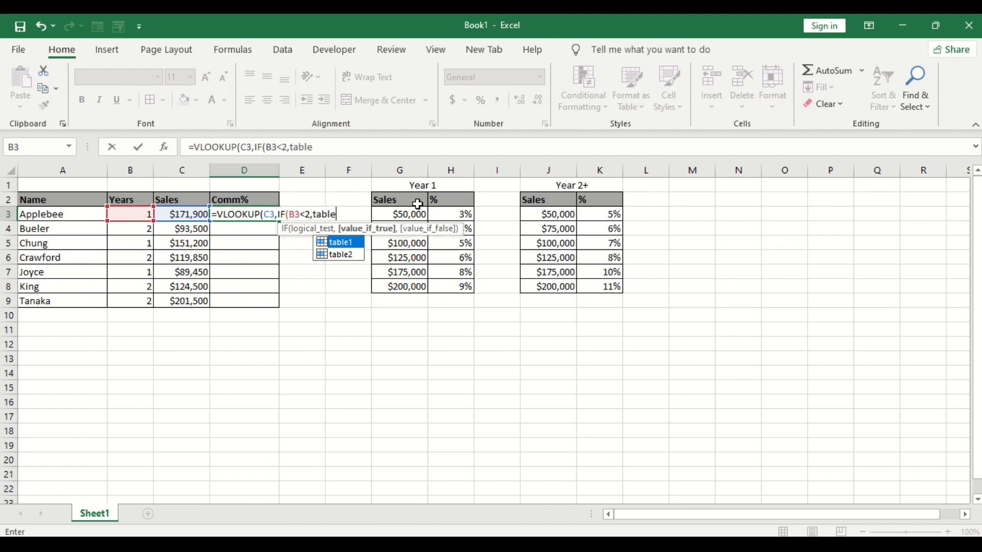
- Make the IF return table1 when B3<2, otherwise table2, then add column index 2
key(Tab)
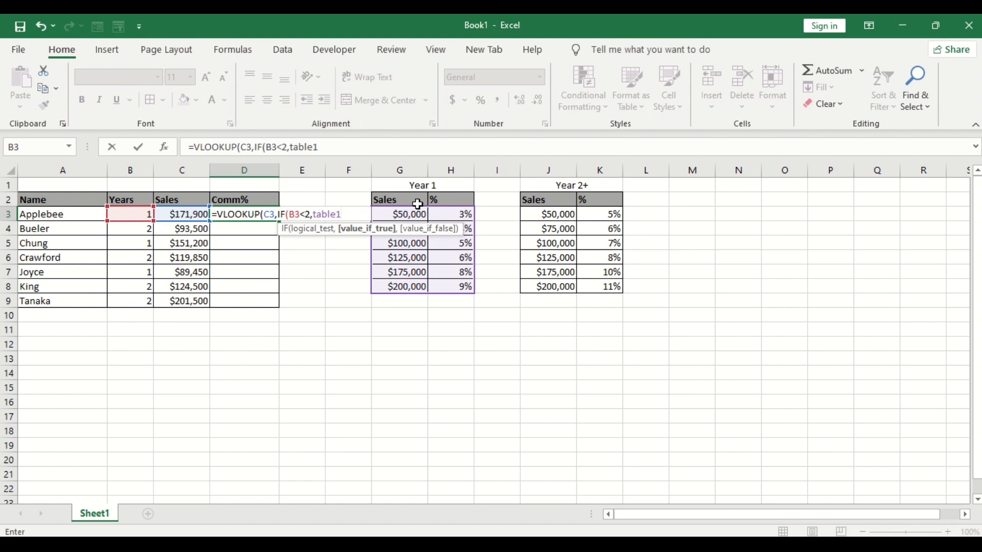
text(,)
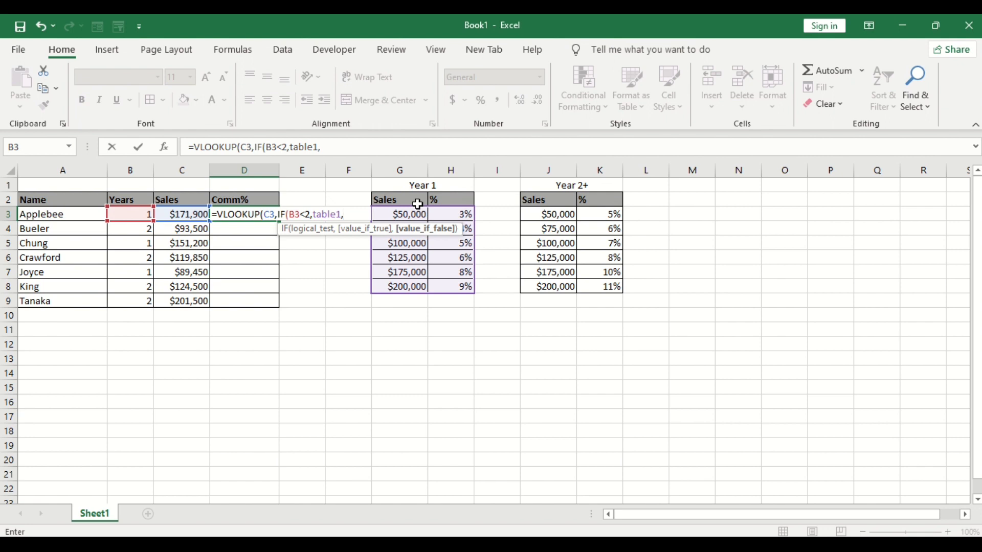
text(tab)
key(BackSpace)
key(BackSpace)
key(BackSpace)
text(tab)
key(Down)
key(Tab)
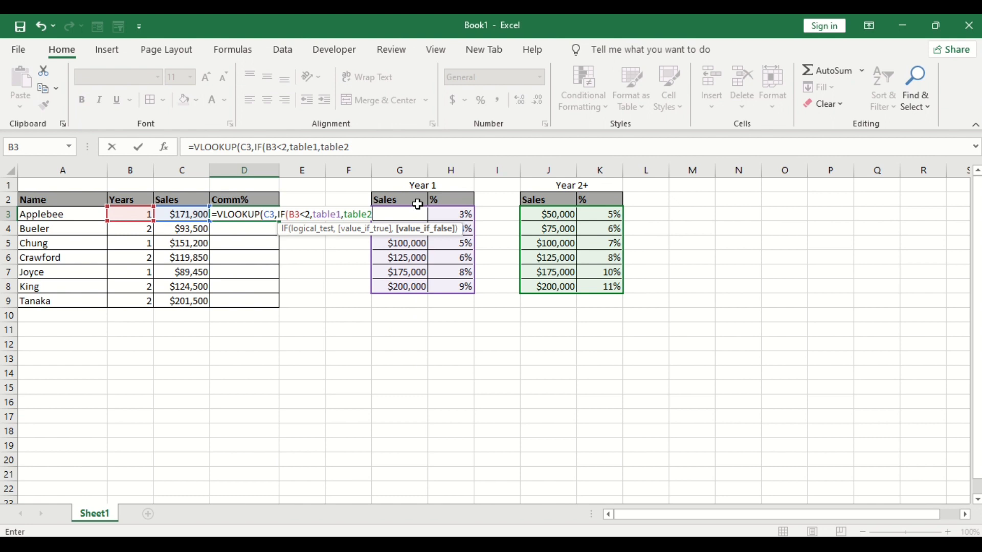
text())
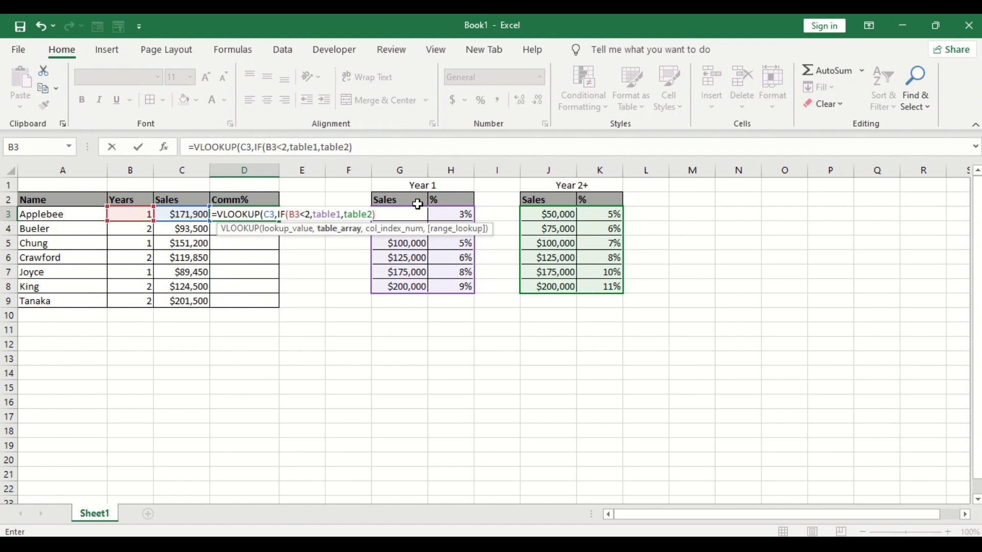
text(,)
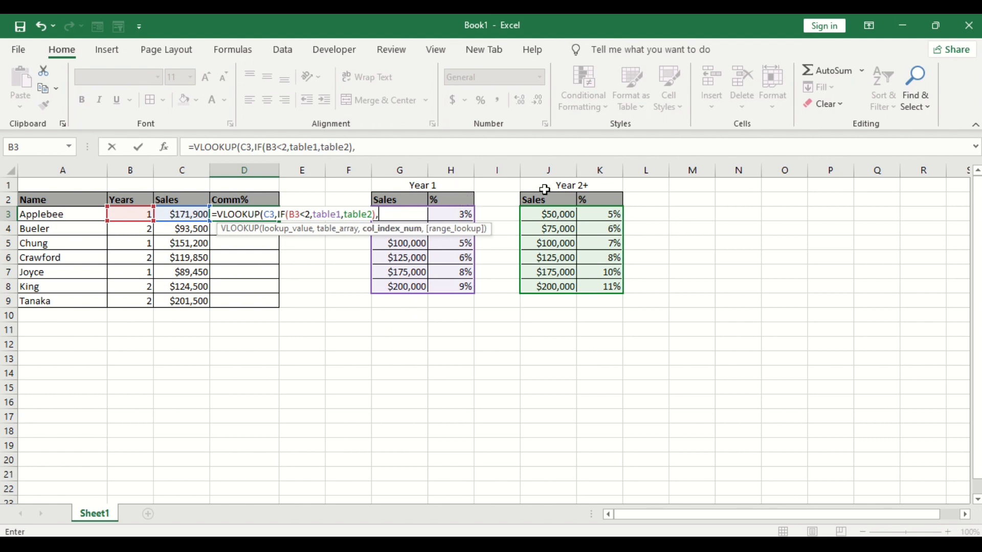
text(2,)
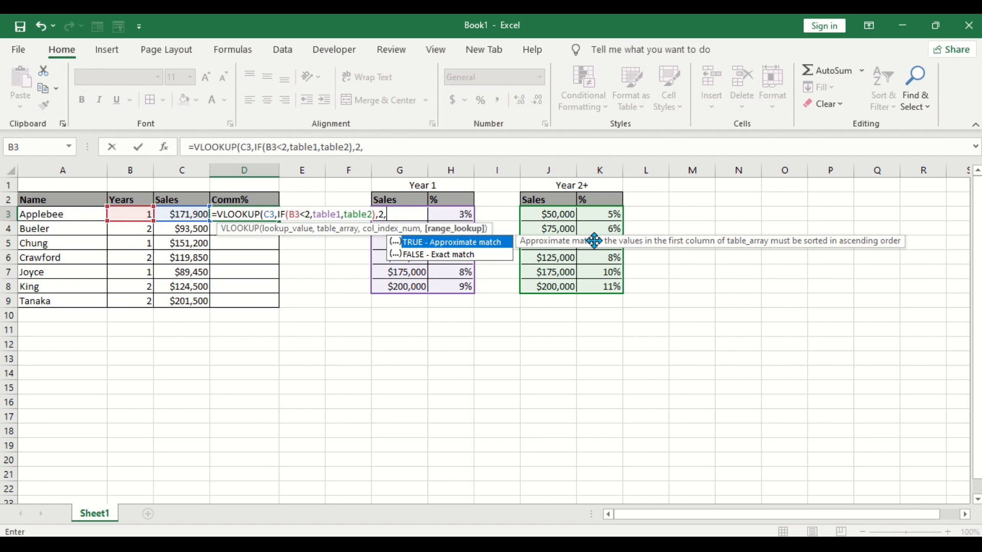
- Finish D3's formula with TRUE as range lookup and accept Excel's bracket fix, giving 0.06
key(Down)
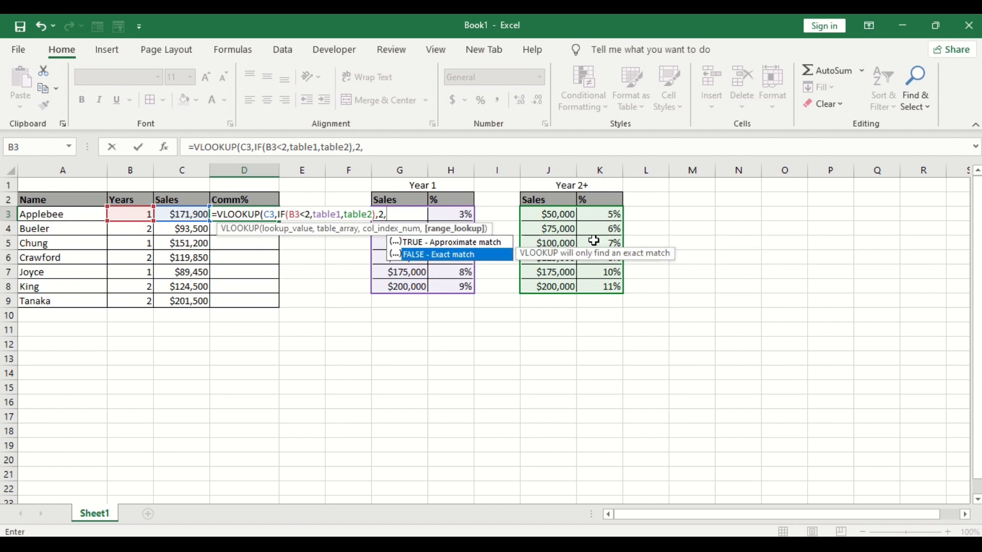
key(Up)
key(Tab)
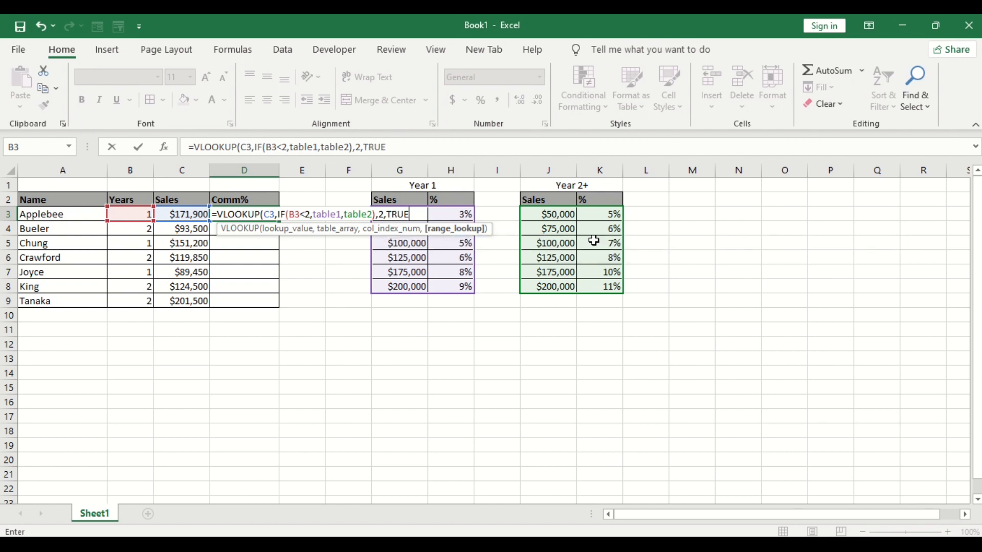
key(Return)
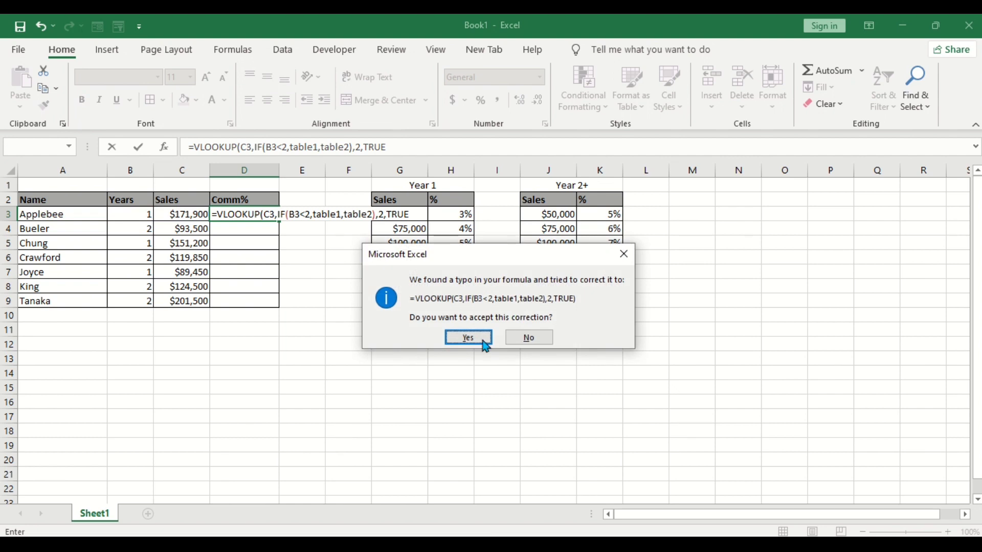
click(480, 341)
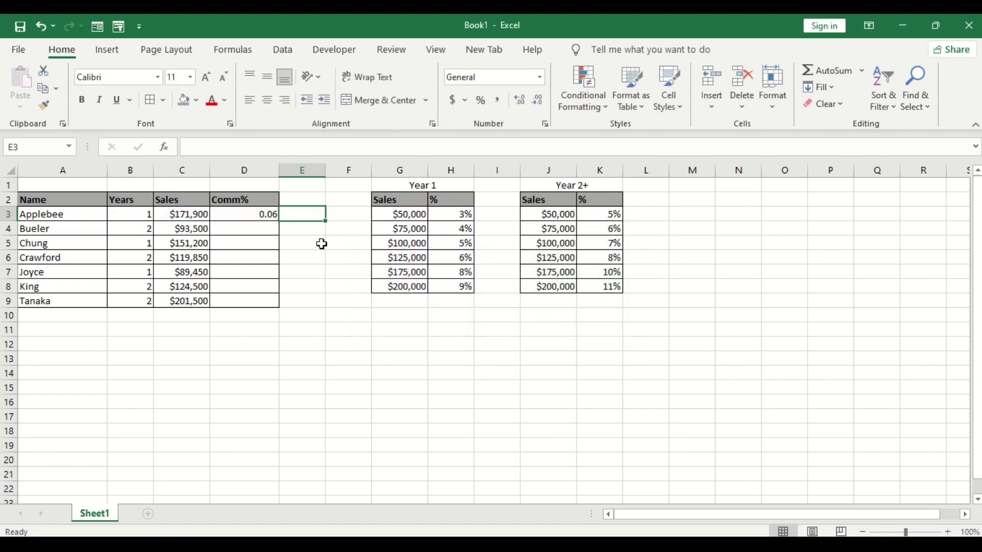
click(257, 212)
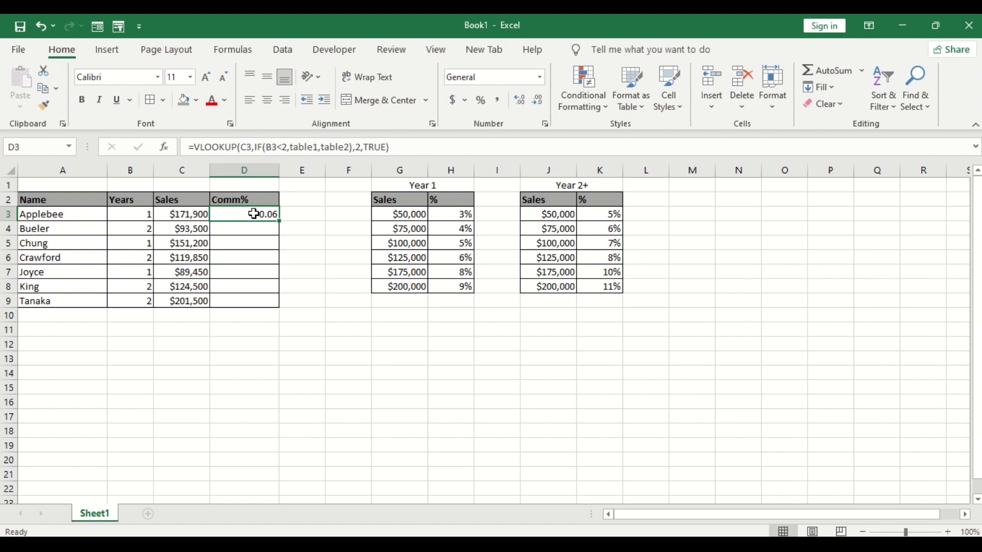
double_click(229, 214)
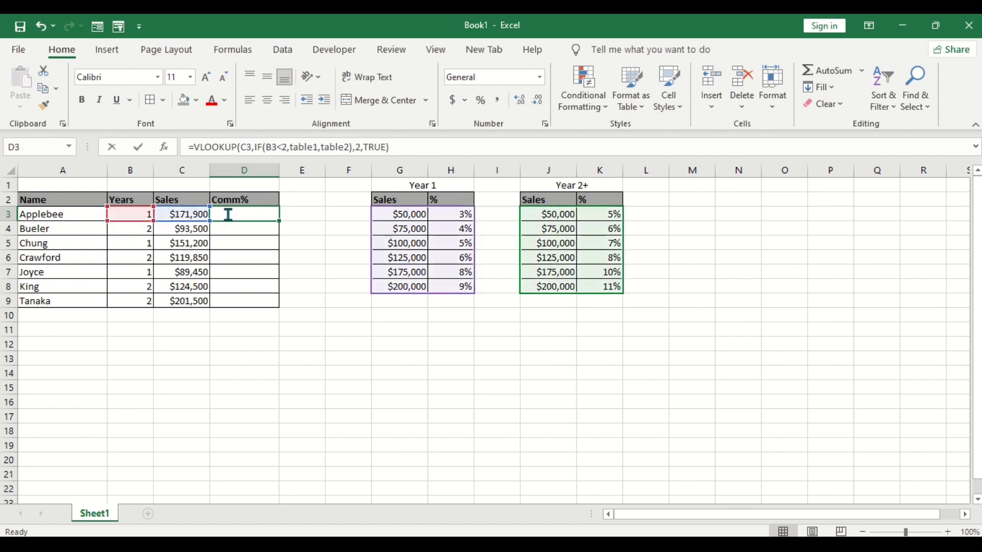
click(269, 214)
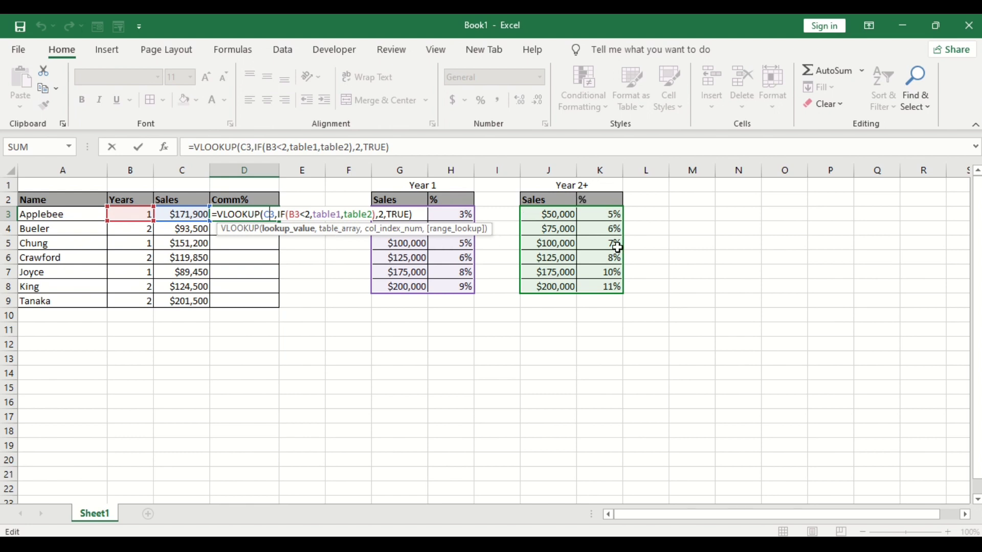
click(332, 214)
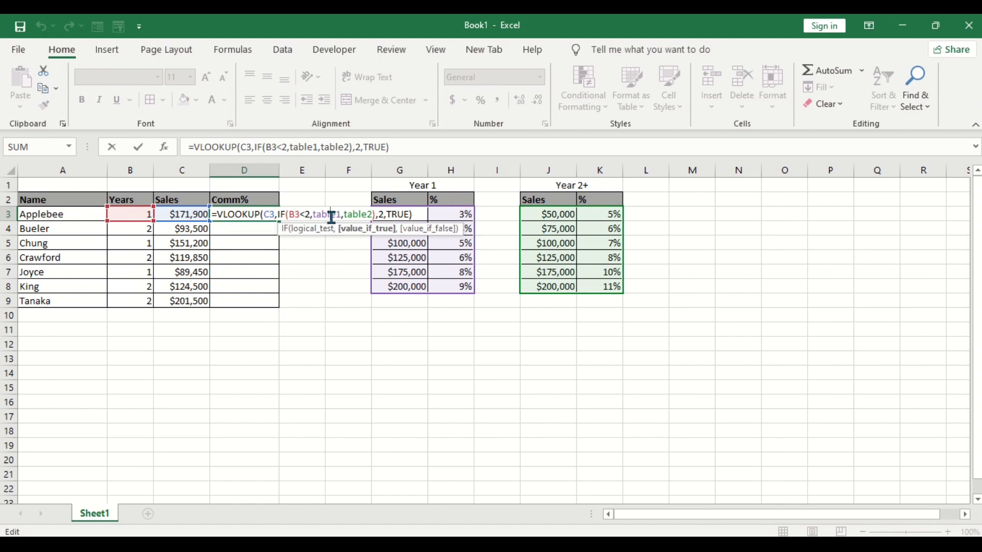
click(363, 215)
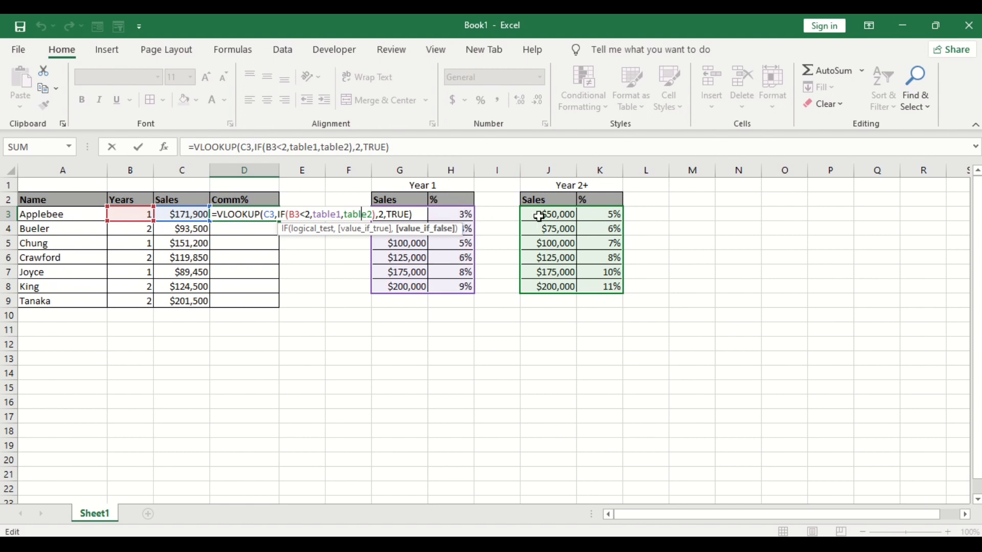
click(396, 215)
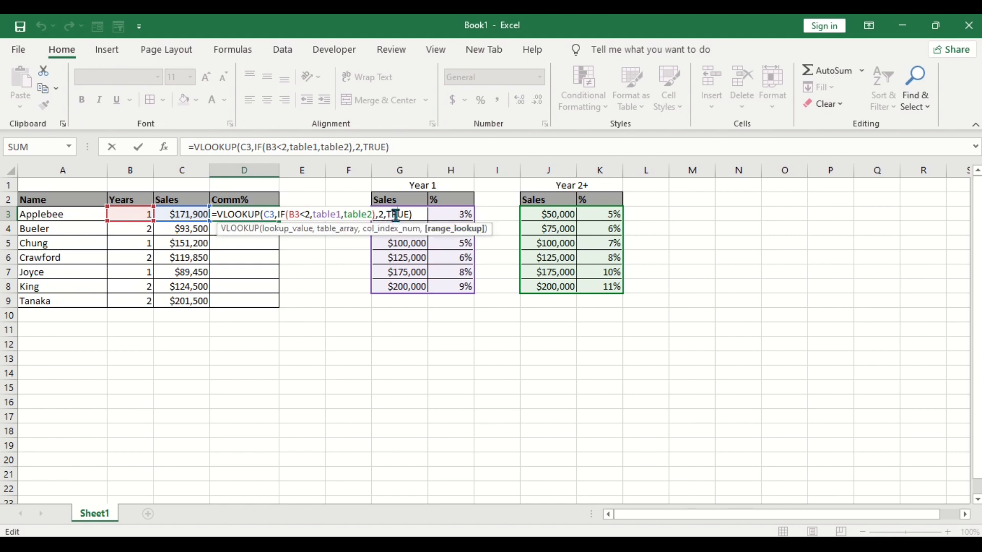
key(Return)
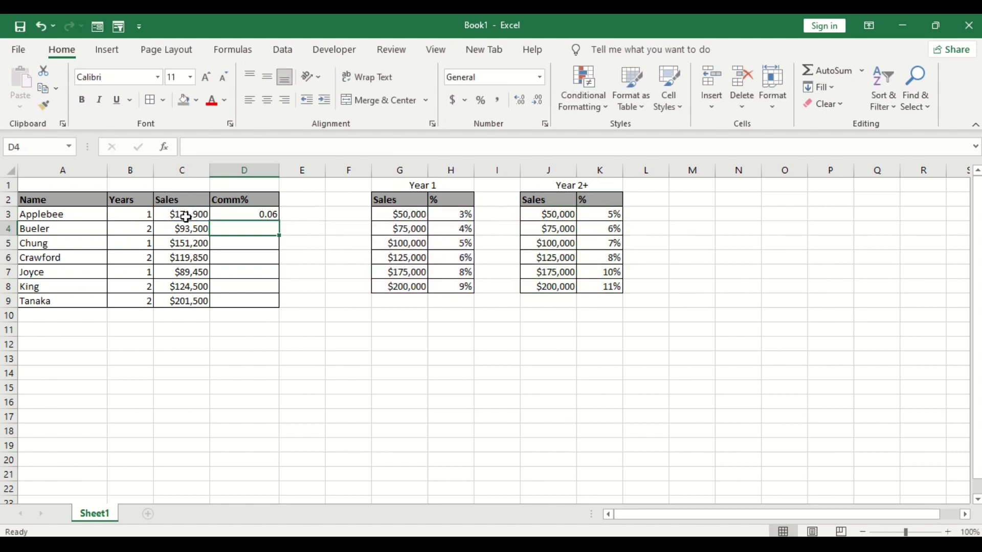
- Check B3's years and the Year 1 6% rate, then fill D3's formula down to D9
click(128, 215)
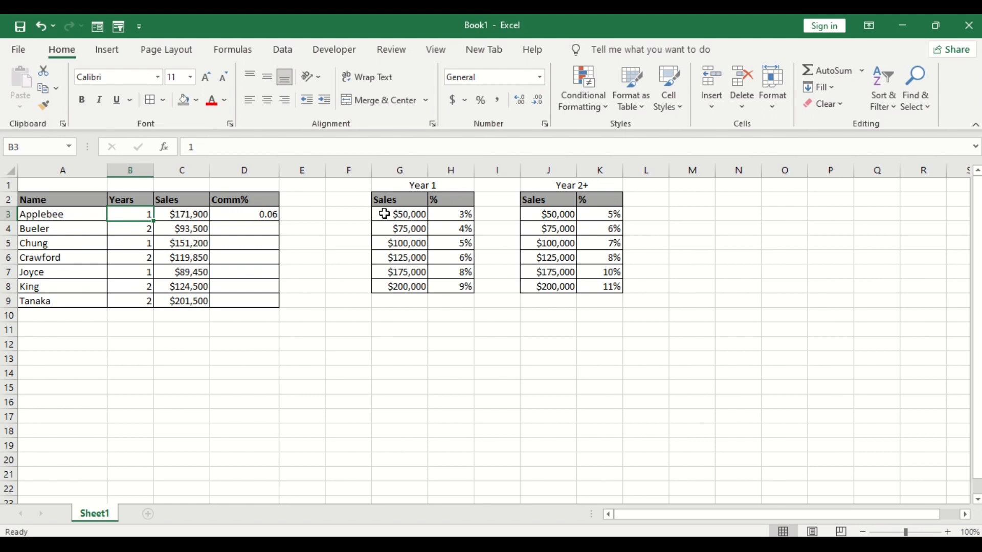
click(443, 202)
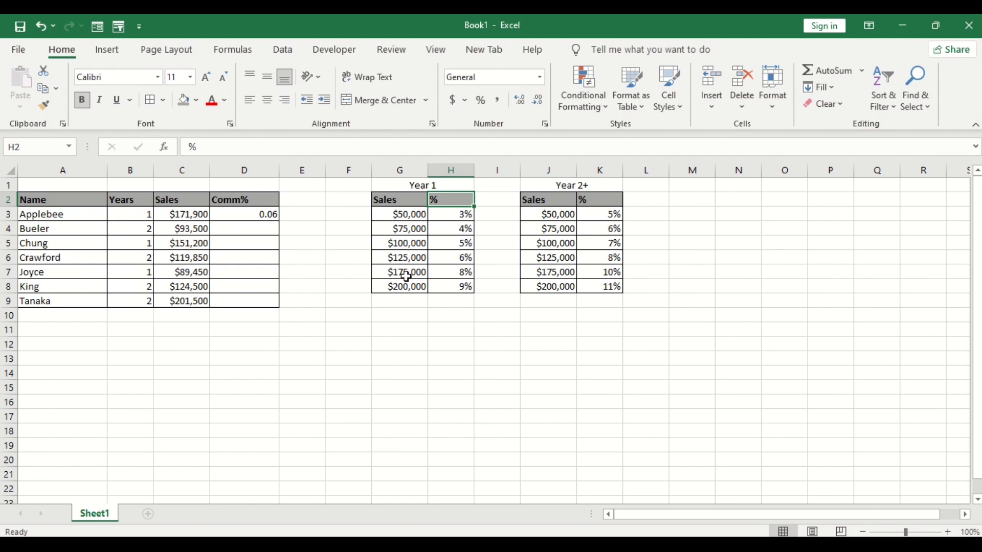
click(466, 259)
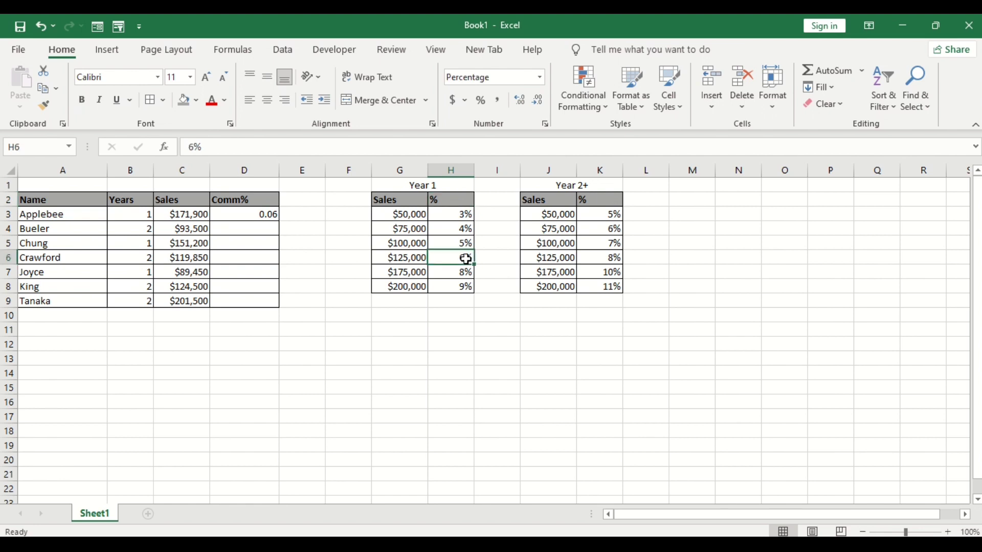
click(255, 214)
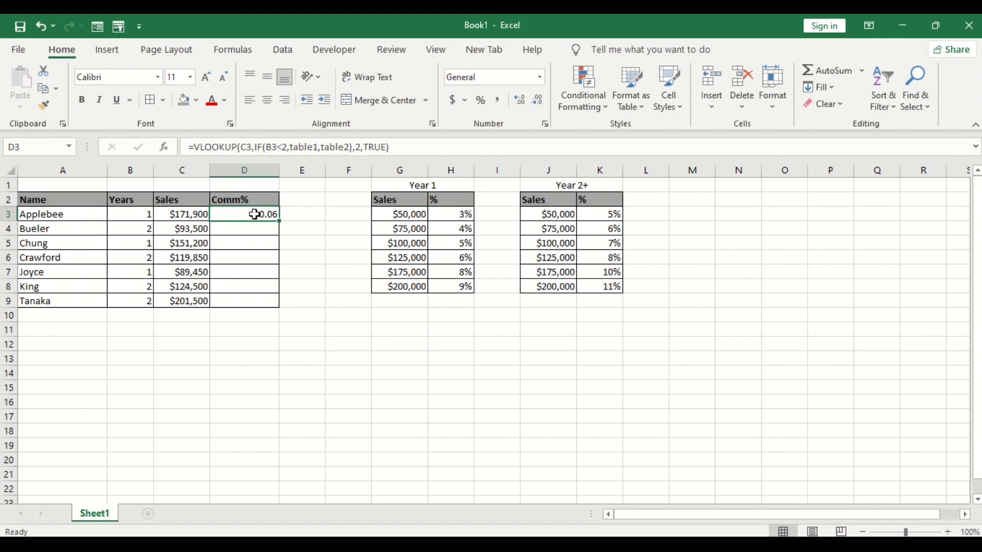
double_click(280, 223)
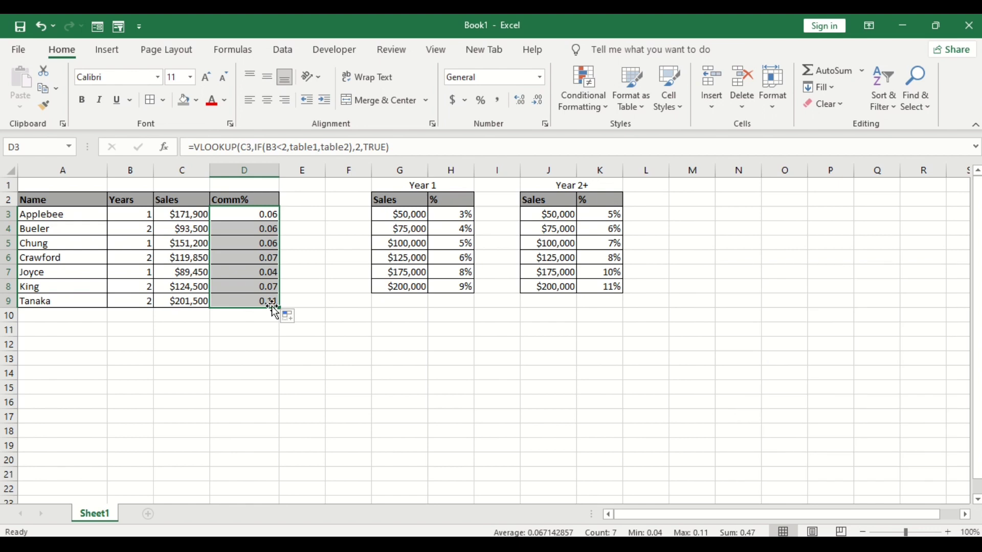
- Enter the commission formula =C3*D3 in E3
click(305, 213)
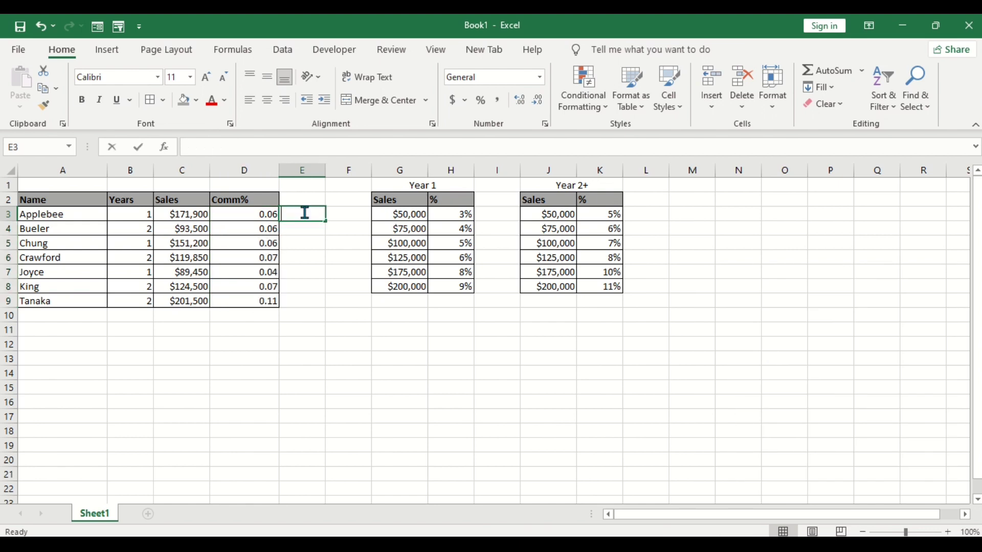
text(=)
click(181, 215)
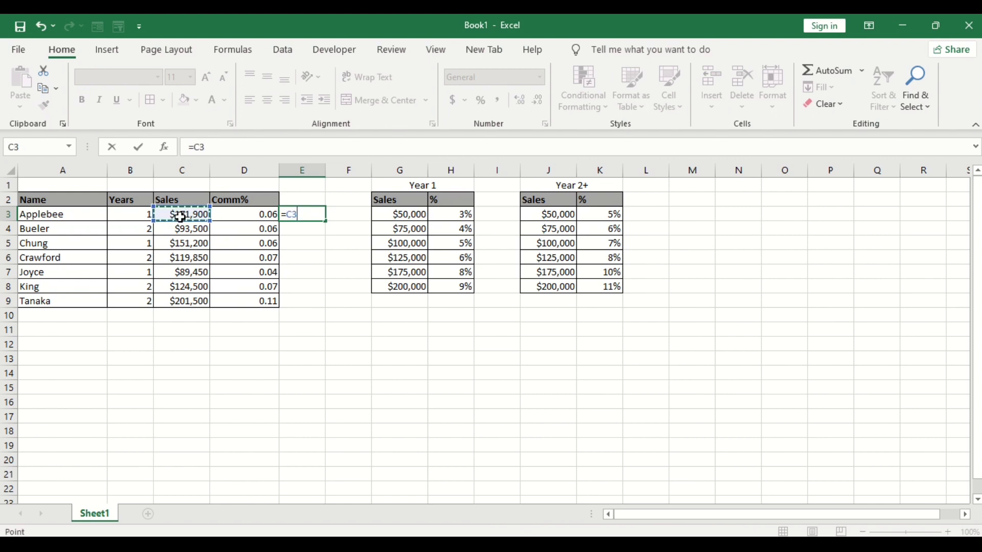
text(*)
click(236, 214)
key(Return)
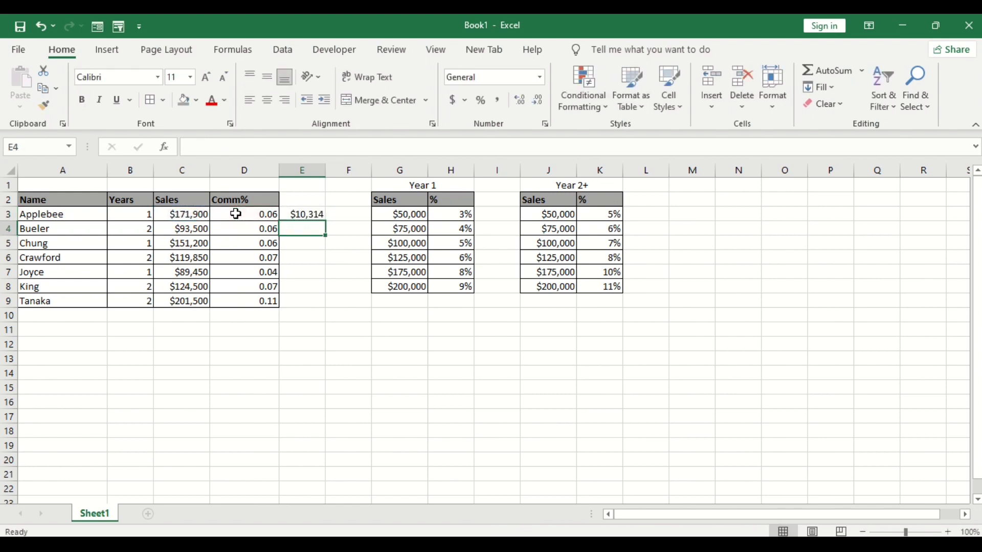
- Fill the E3 formula down to E9, then reselect D3 to show its lookup formula
click(324, 216)
click(327, 216)
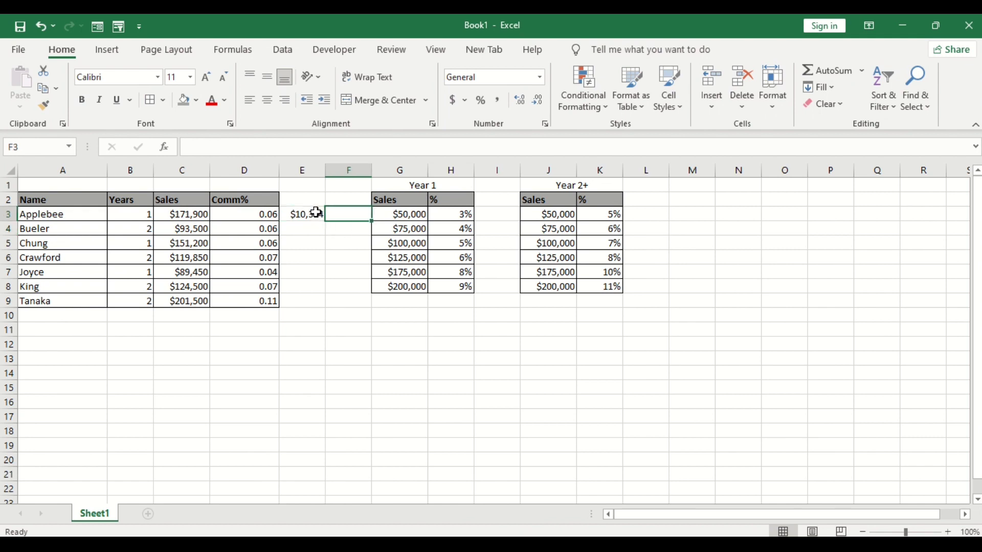
click(319, 216)
double_click(326, 222)
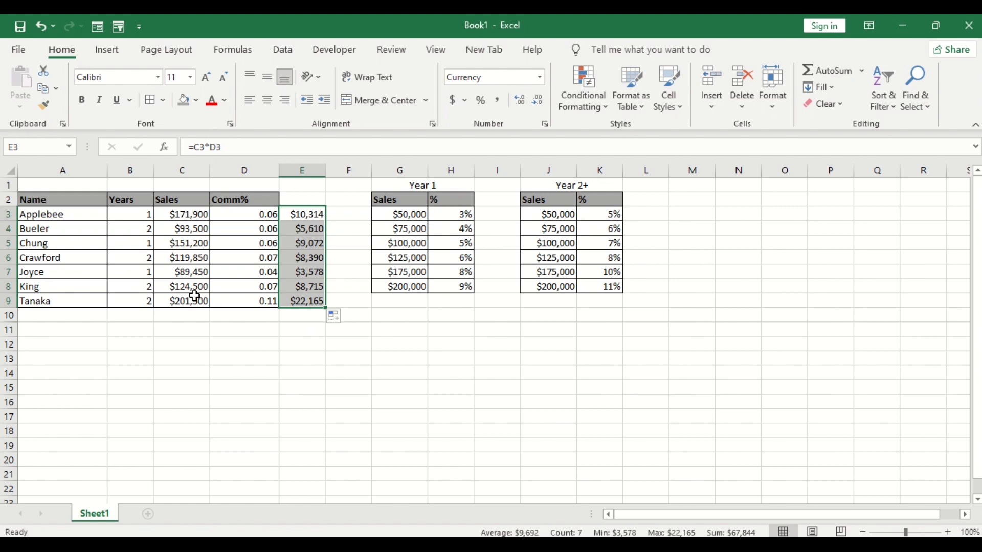
click(249, 215)
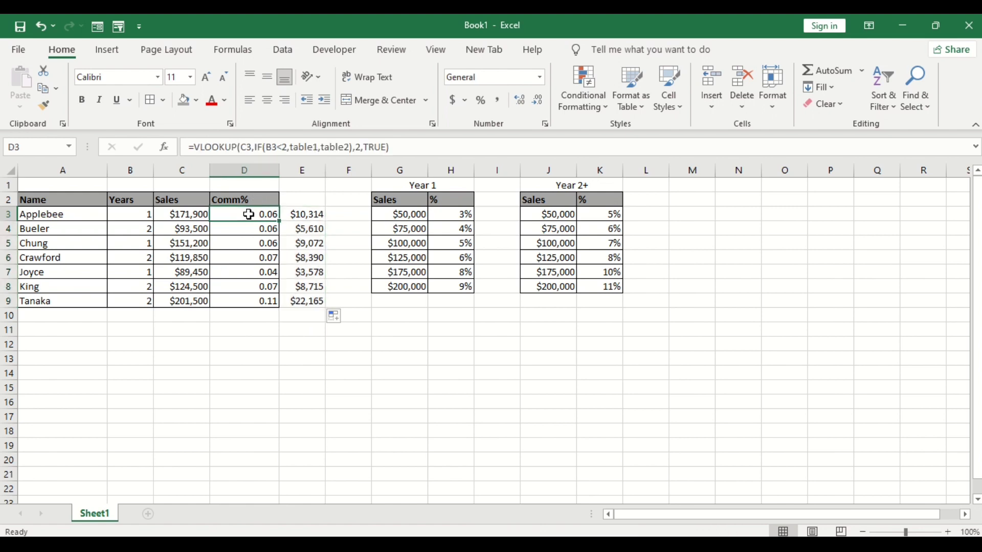